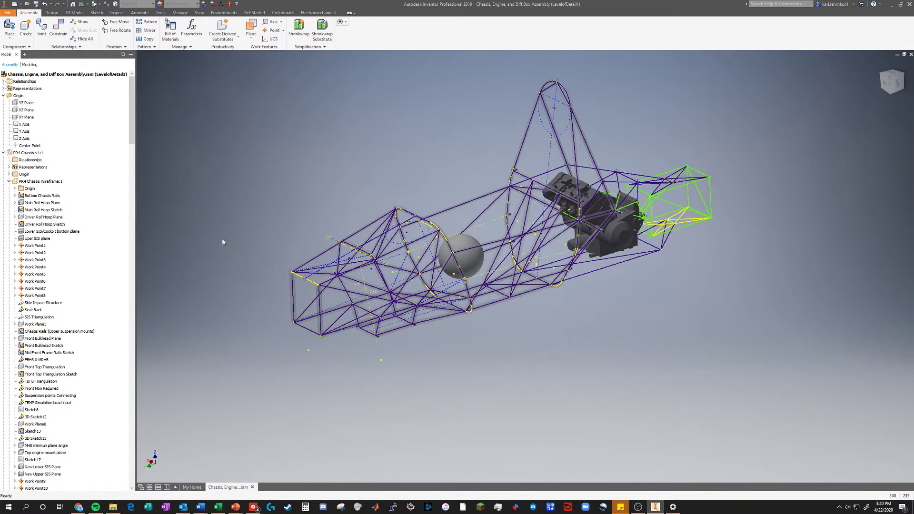
Step: Examine the complete wireframe chassis with the engine and diff box from several perspective and near-side angles
scroll(132, 131, "down", 5)
scroll(132, 130, "up", 5)
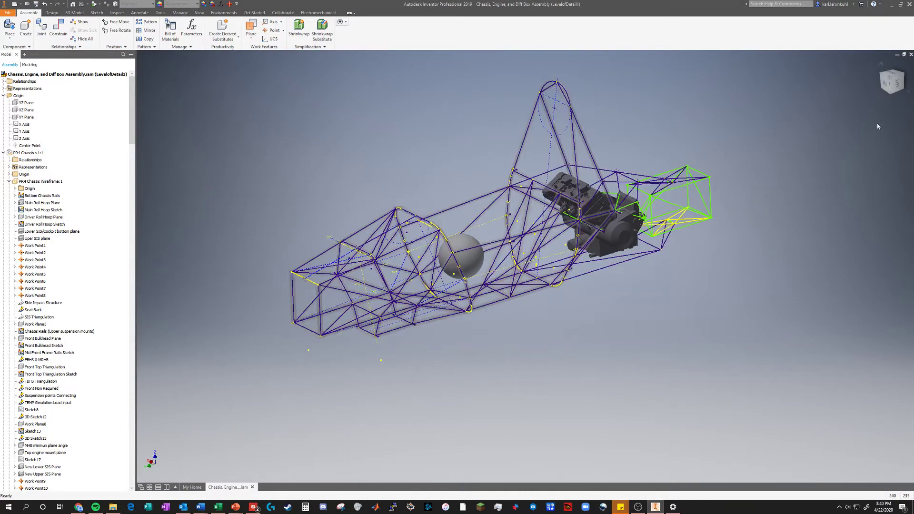
mouse_move(895, 86)
left_mouse_down()
mouse_move(885, 87)
mouse_move(896, 86)
left_mouse_up()
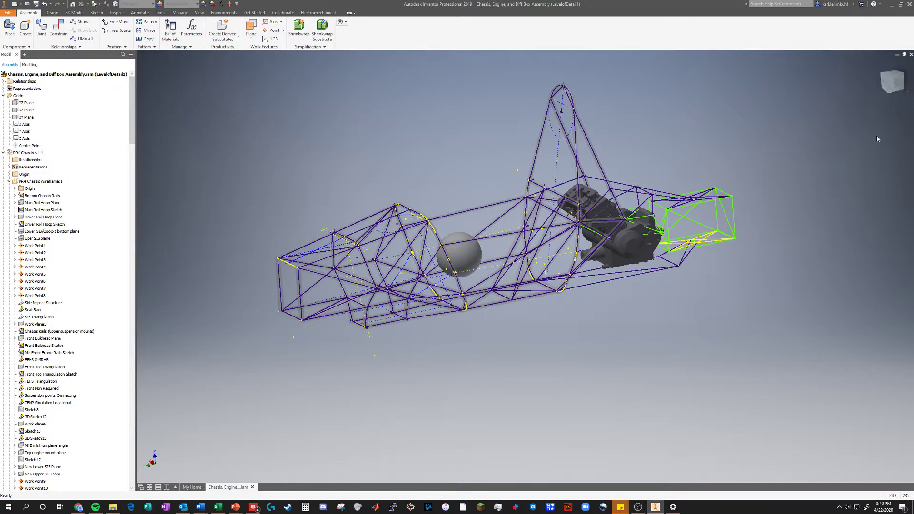
left_click_drag(899, 83, 903, 85)
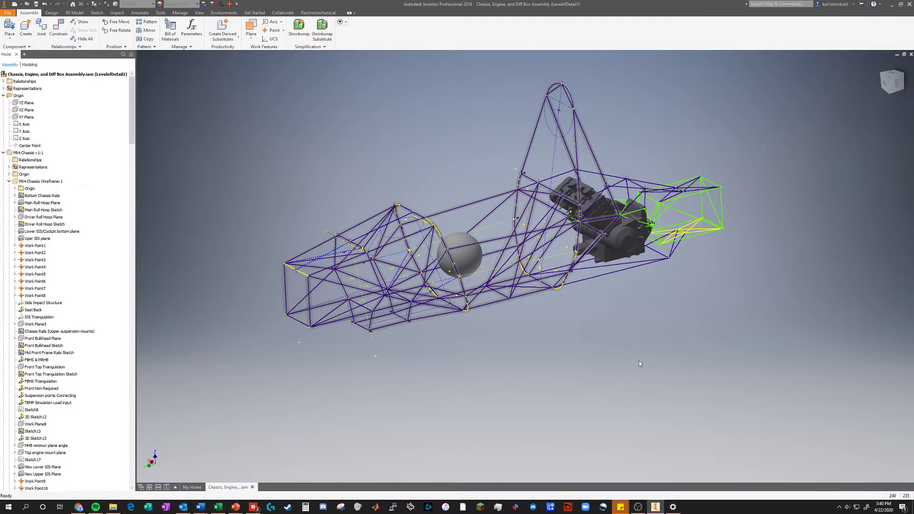
scroll(493, 339, "down", 3)
scroll(493, 339, "up", 3)
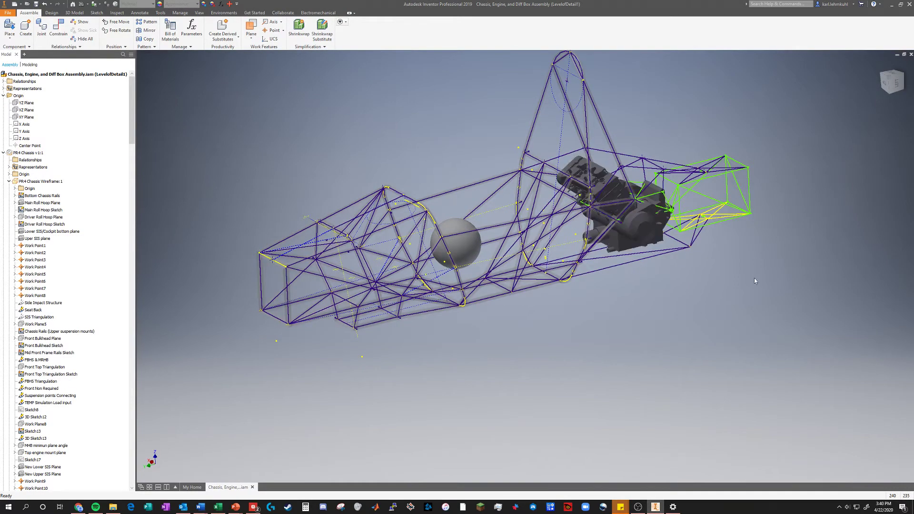
mouse_move(884, 81)
left_mouse_down()
mouse_move(874, 79)
mouse_move(888, 81)
mouse_move(878, 99)
left_mouse_up()
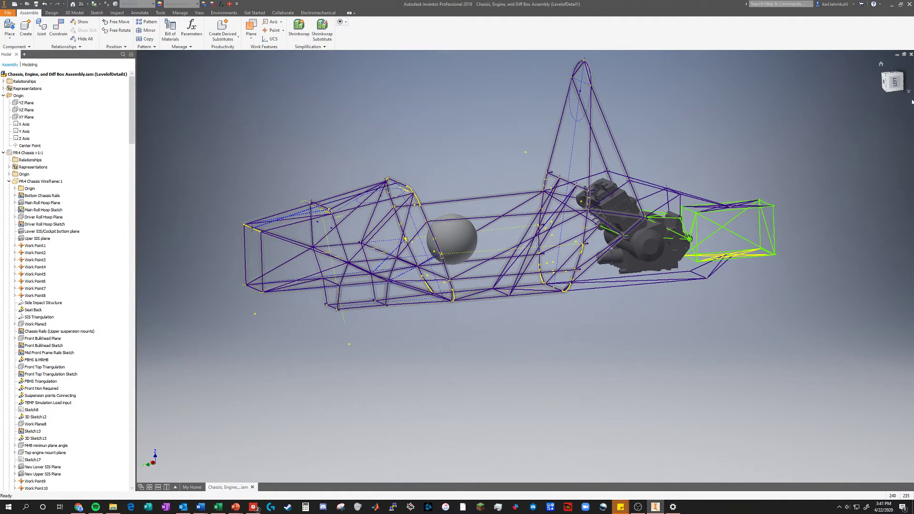
mouse_move(887, 93)
left_mouse_down()
mouse_move(891, 87)
mouse_move(873, 84)
mouse_move(889, 82)
left_mouse_up()
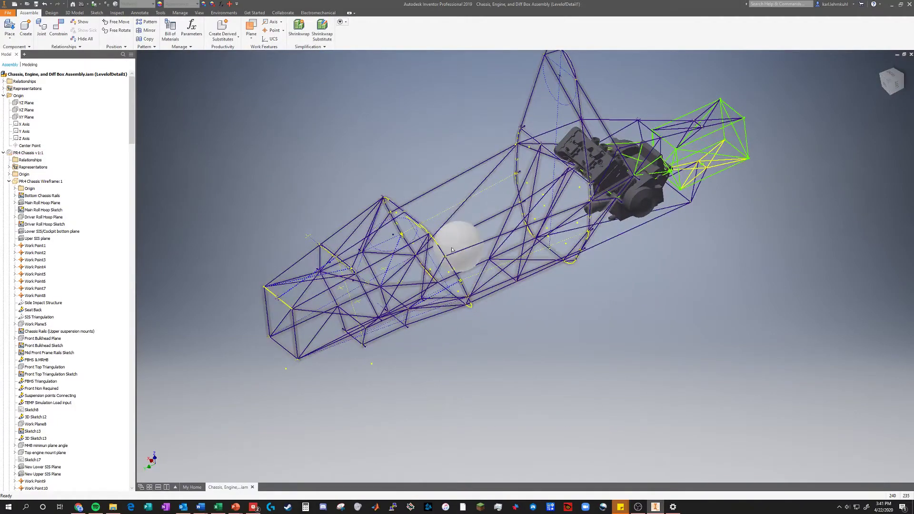
left_click_drag(455, 242, 453, 237)
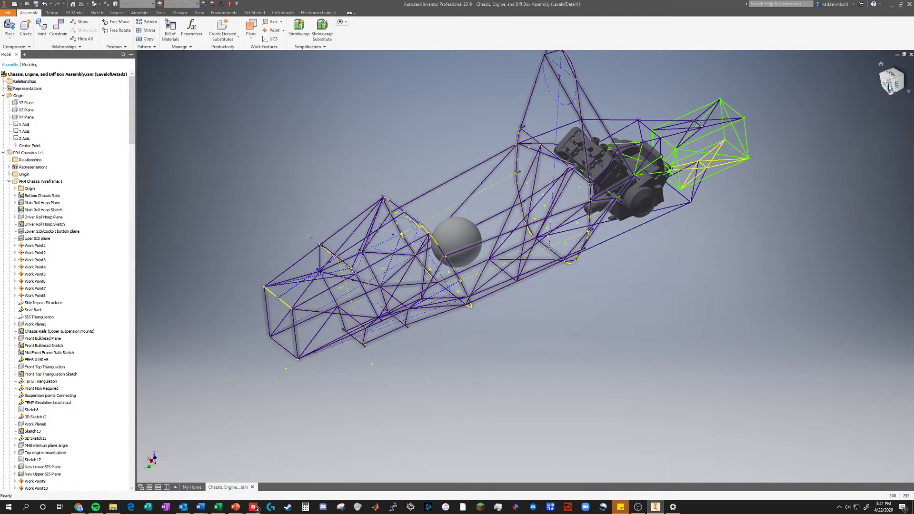
mouse_move(890, 87)
left_mouse_down()
mouse_move(881, 82)
mouse_move(890, 83)
left_mouse_up()
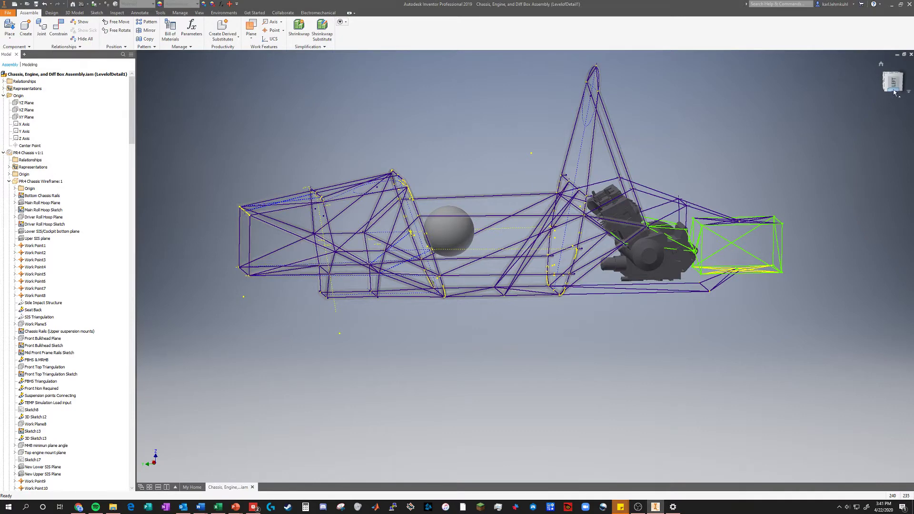
mouse_move(891, 90)
left_mouse_down()
mouse_move(906, 96)
mouse_move(895, 91)
left_mouse_up()
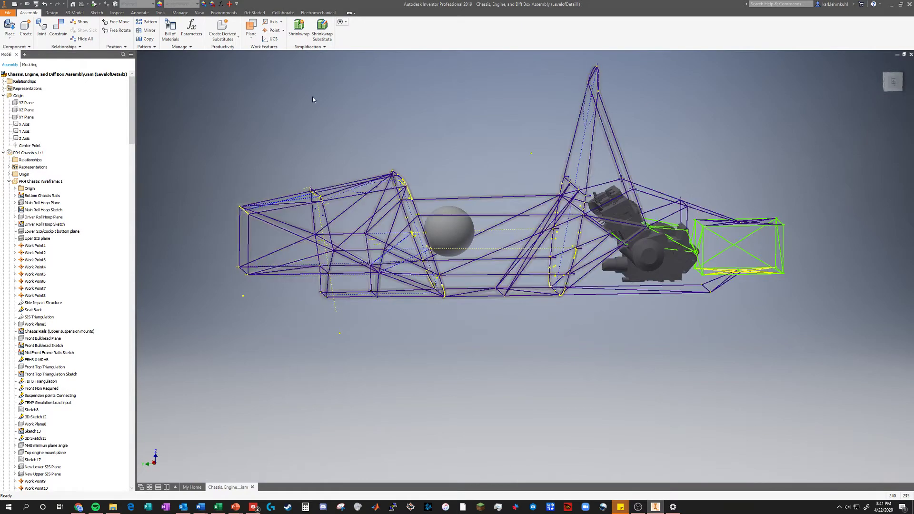
left_click_drag(894, 82, 905, 90)
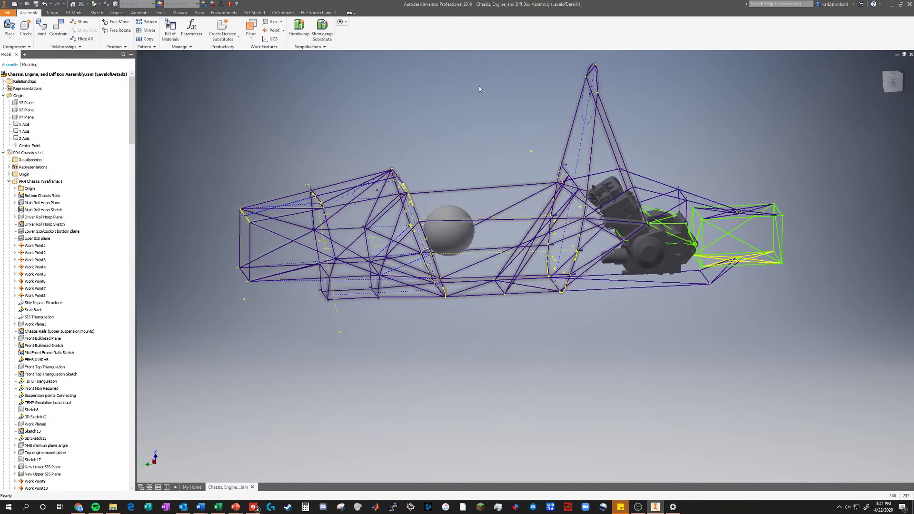
Step: Examine the wireframe chassis from the side, looking closely at the front section, cockpit area and main roll hoop
scroll(487, 121, "up", 3)
scroll(487, 121, "down", 5)
scroll(515, 124, "up", 4)
scroll(516, 124, "down", 3)
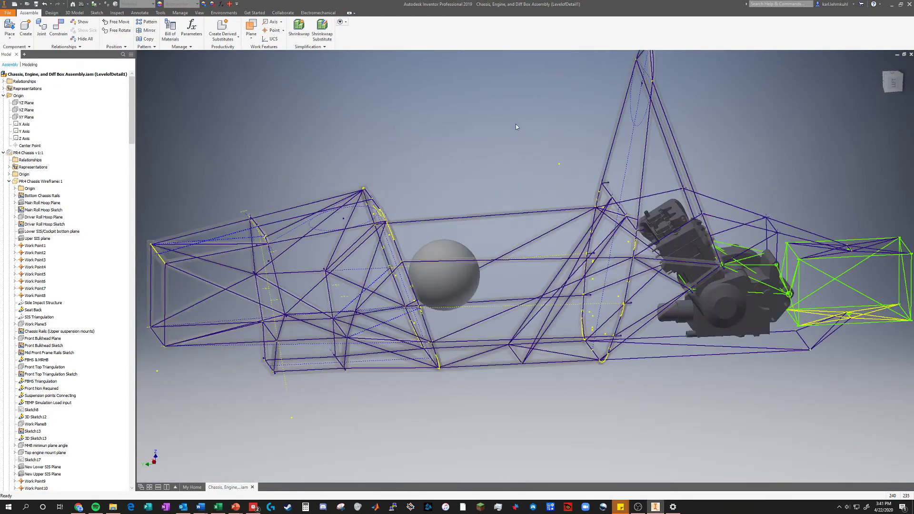
left_click_drag(889, 87, 888, 87)
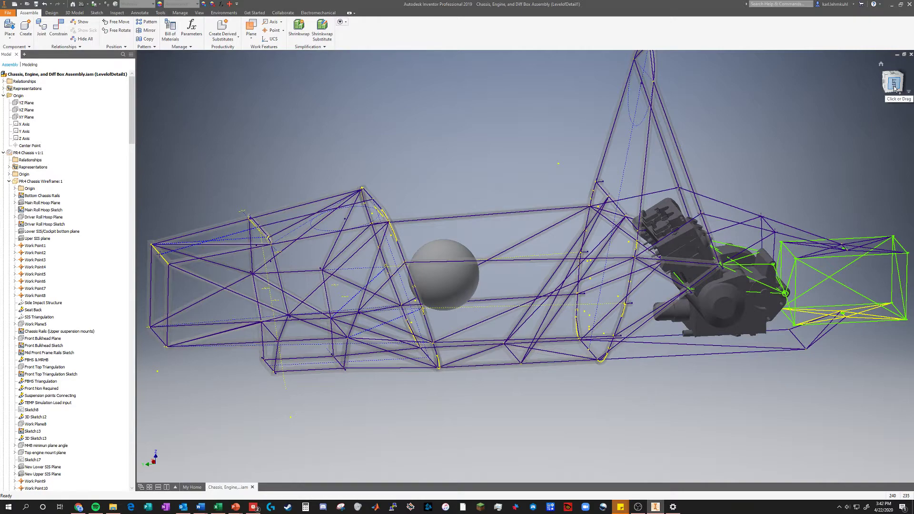
left_click_drag(894, 88, 872, 87)
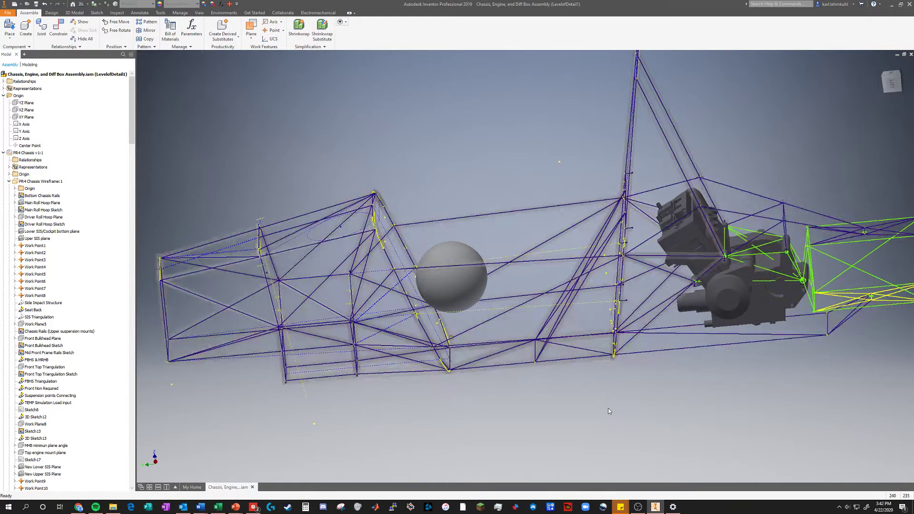
scroll(608, 407, "up", 3)
scroll(690, 406, "down", 3)
scroll(724, 403, "up", 3)
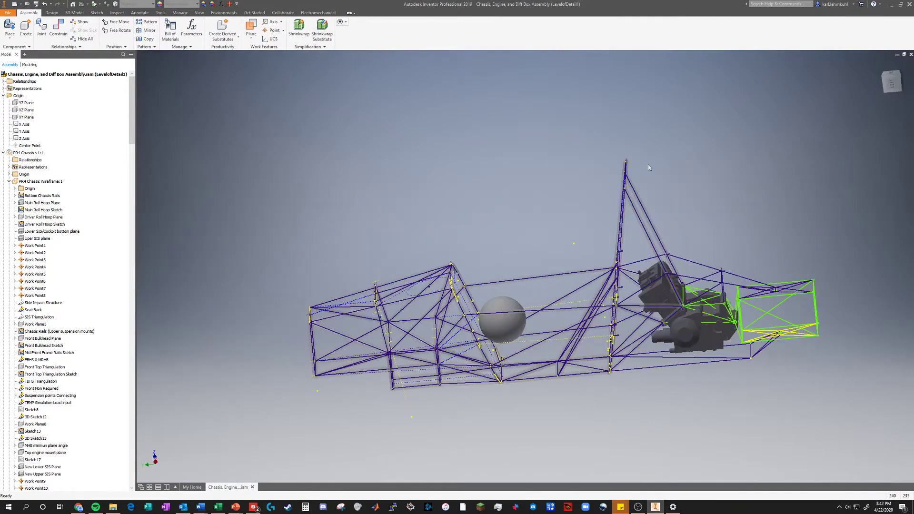
scroll(404, 448, "down", 3)
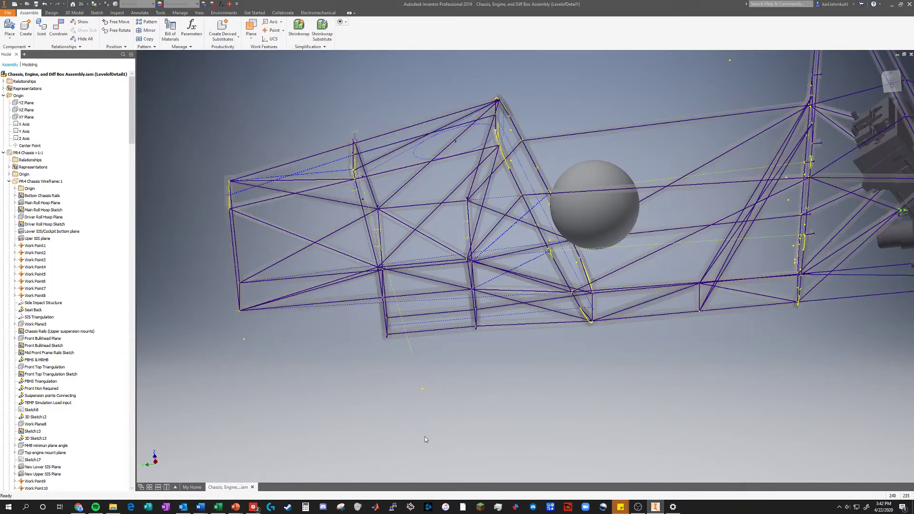
scroll(417, 433, "up", 3)
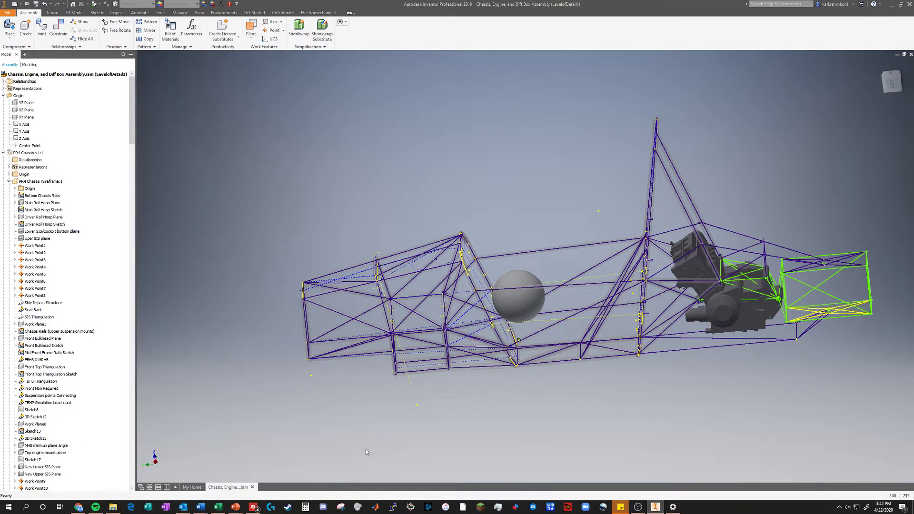
Step: Show the assembly in left view and open the PR4 Chassis subassembly, including its PR4 Frame, for in-place editing
left_click(890, 83)
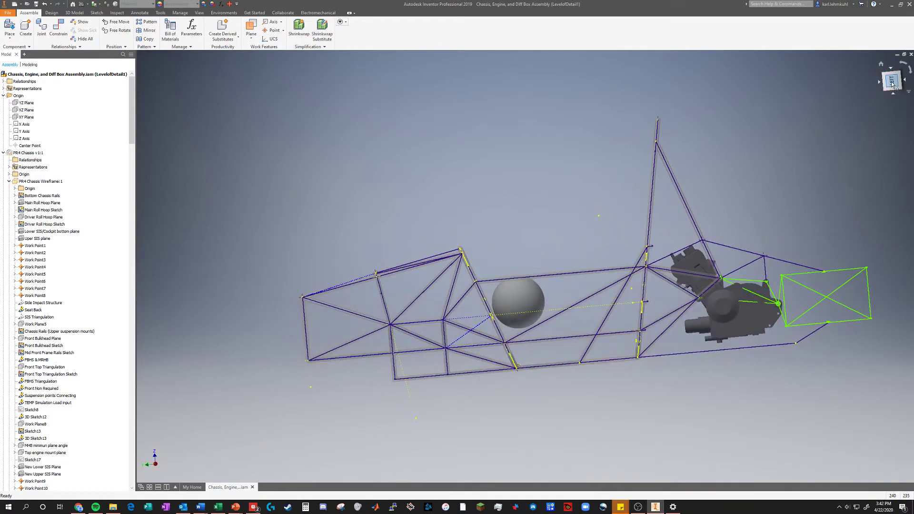
mouse_move(890, 83)
left_mouse_down()
mouse_move(904, 85)
mouse_move(889, 83)
left_mouse_up()
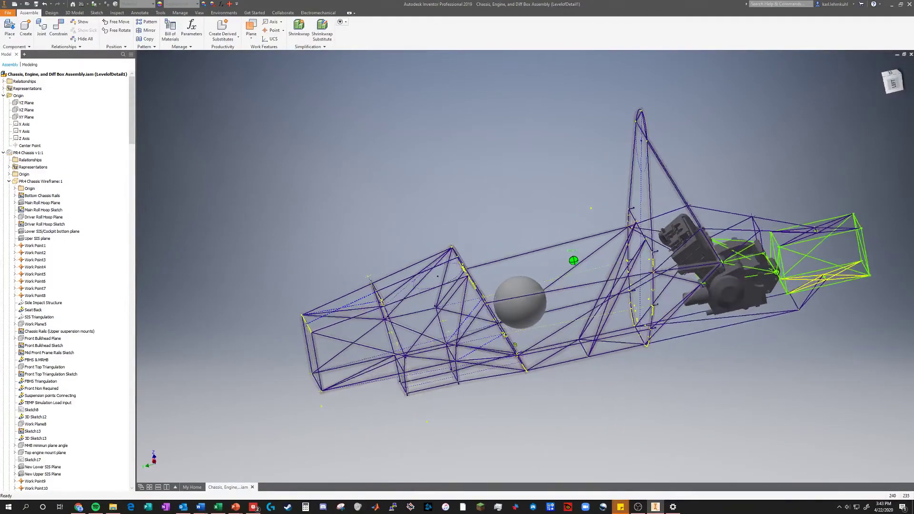
left_click(893, 80)
scroll(537, 299, "up", 5)
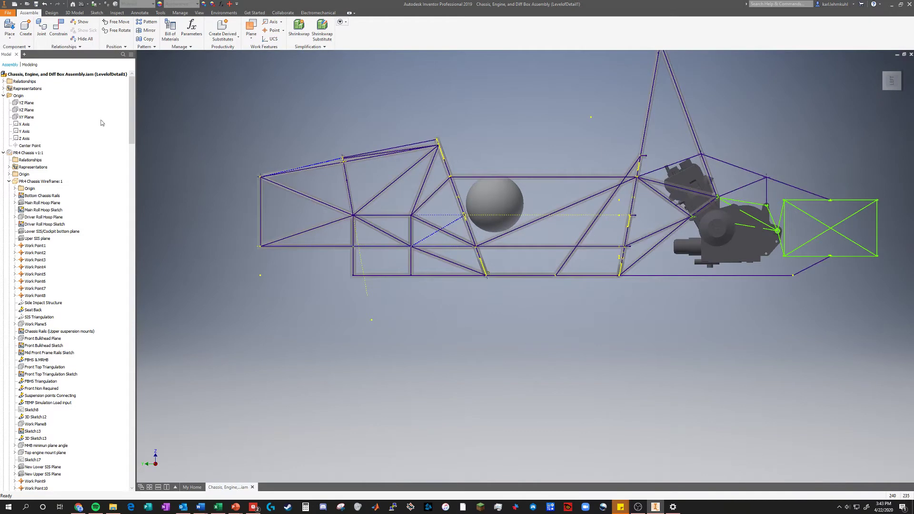
double_click(28, 153)
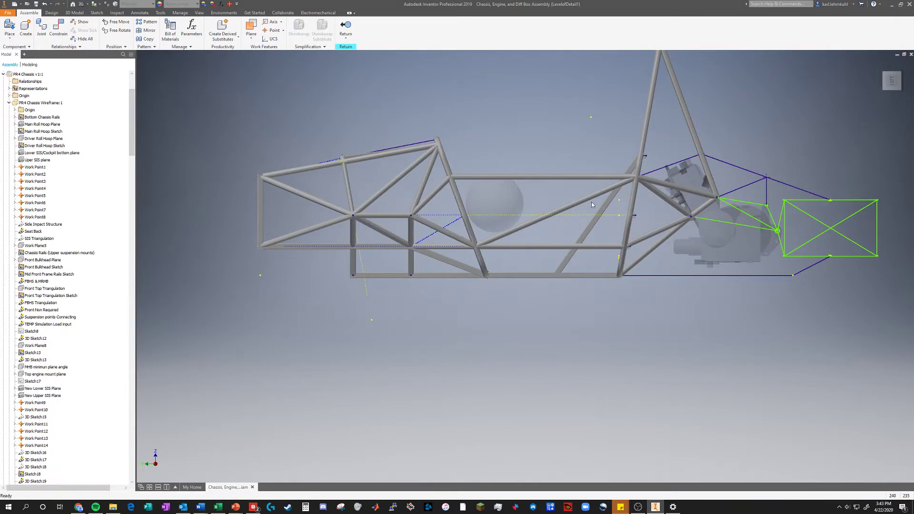
scroll(536, 124, "up", 4)
scroll(538, 123, "down", 5)
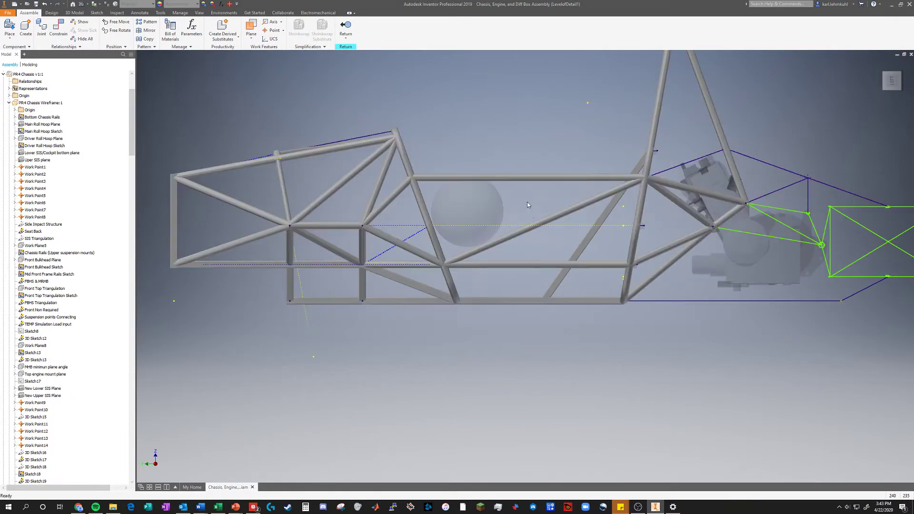
left_click(20, 75)
double_click(505, 176)
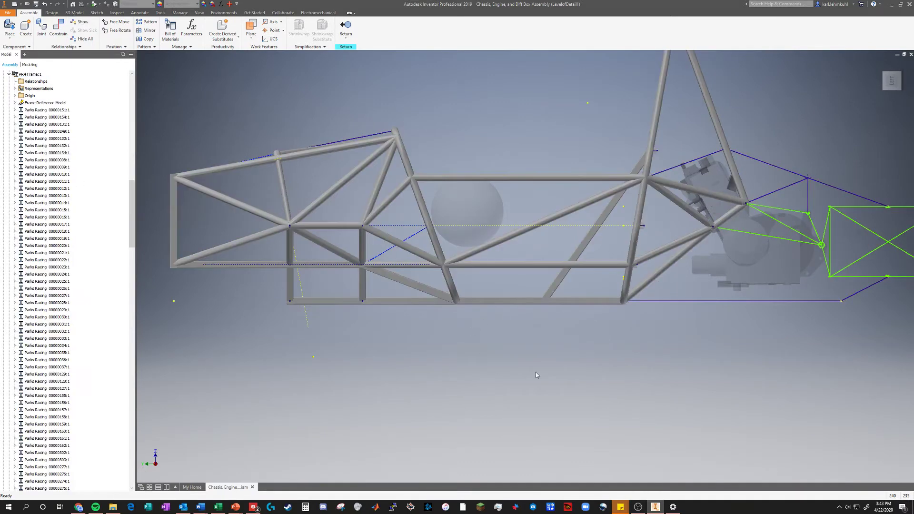
Step: Highlight the three horizontal side rails between the roll hoops, inspect them from all around the frame, and return to the left view
left_click(514, 297)
left_click(517, 178, "ctrl")
left_click(524, 267, "ctrl")
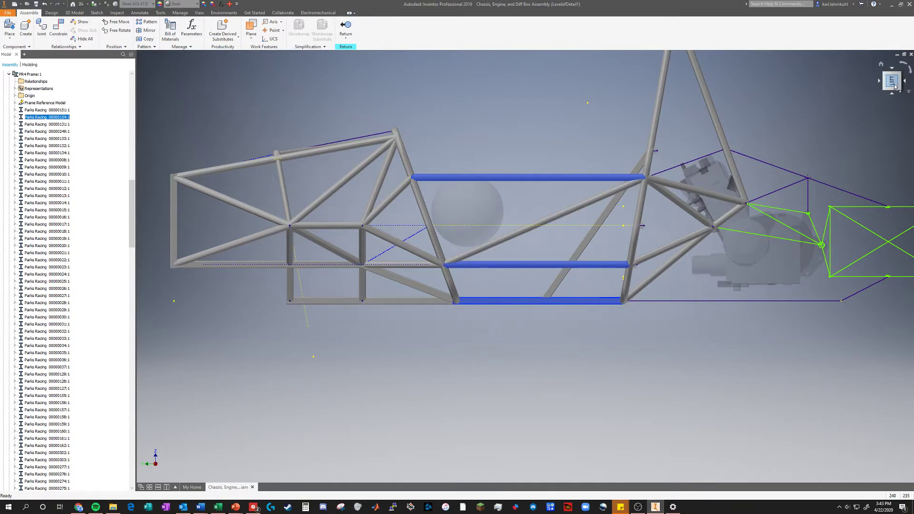
left_click_drag(893, 85, 881, 112)
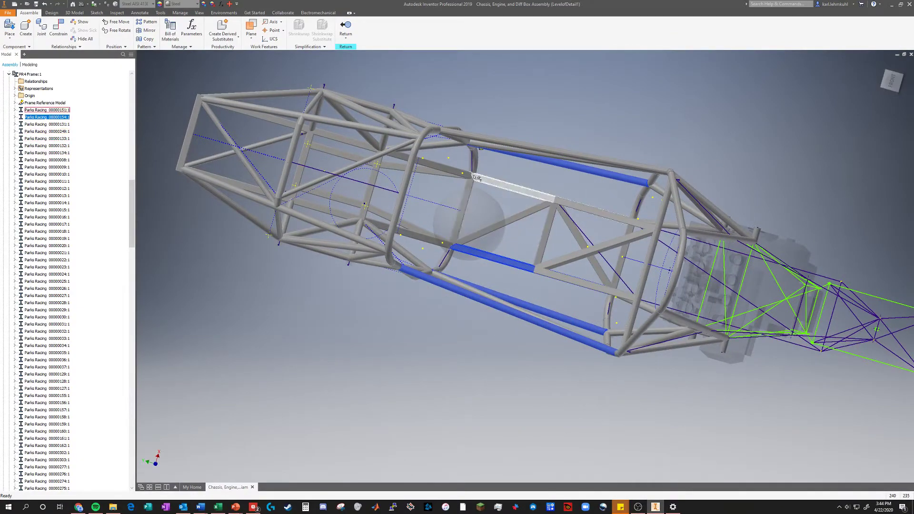
mouse_move(890, 81)
left_mouse_down()
mouse_move(880, 106)
mouse_move(880, 96)
left_mouse_up()
left_click_drag(592, 135, 662, 273)
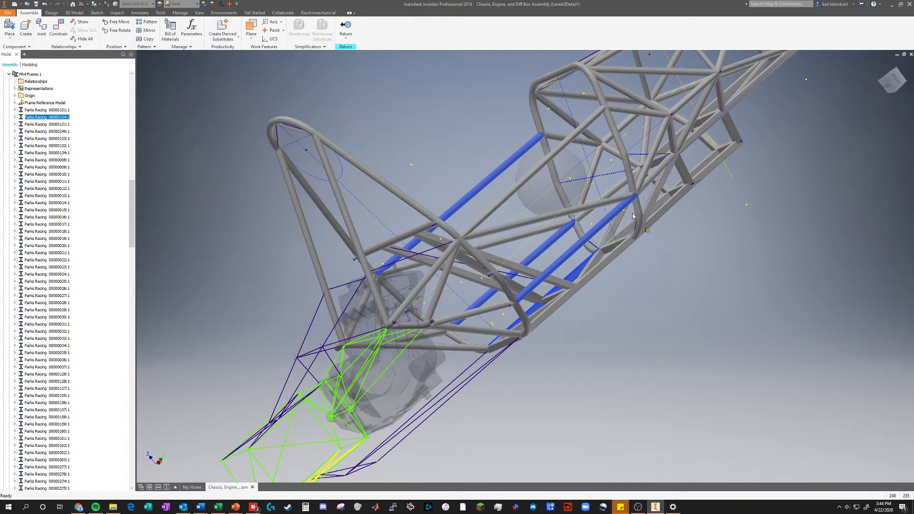
mouse_move(893, 83)
left_mouse_down()
mouse_move(877, 90)
mouse_move(852, 79)
mouse_move(862, 88)
left_mouse_up()
left_click_drag(526, 237, 512, 237)
left_click(891, 81)
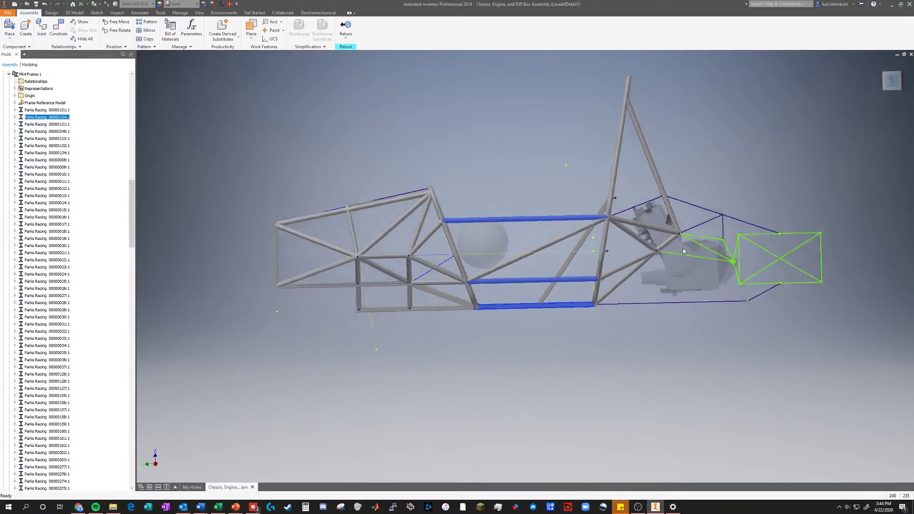
Step: Clear the selection and select the bottom, middle and top horizontal rails between the two roll hoops again
scroll(540, 310, "up", 2)
scroll(537, 313, "down", 2)
left_click(538, 307, "ctrl")
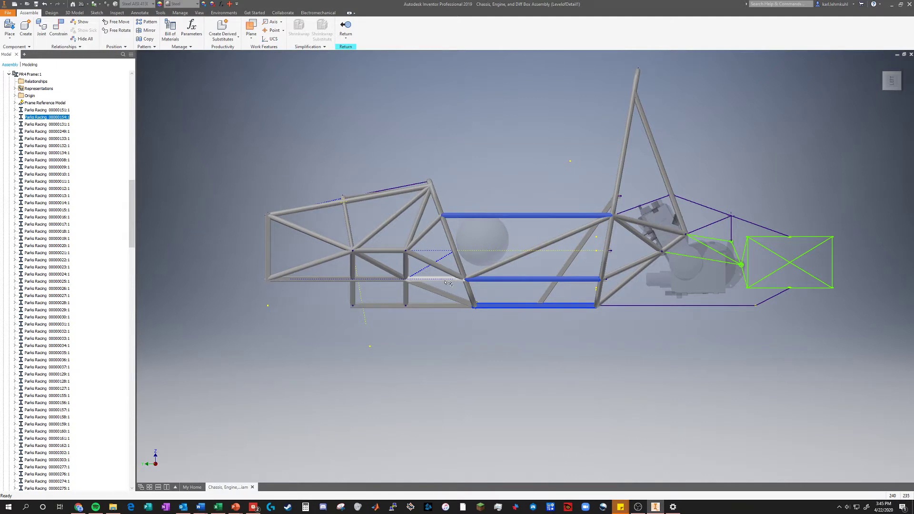
mouse_move(445, 281)
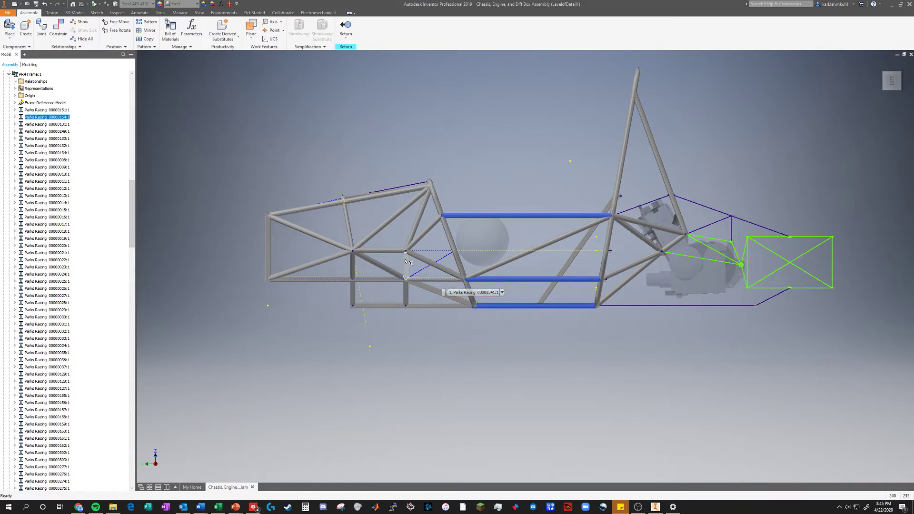
left_click(442, 372)
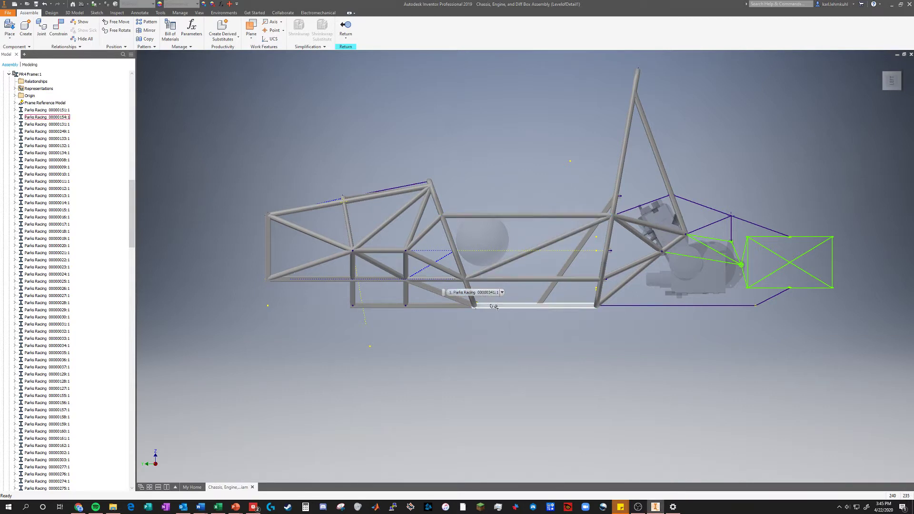
left_click(493, 307)
left_click(528, 279, "ctrl")
left_click(520, 218, "ctrl")
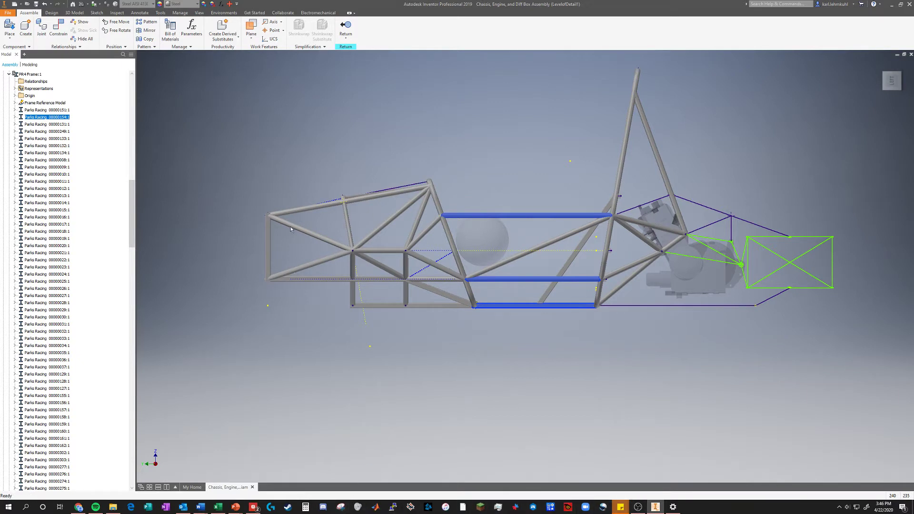
Step: Capture the frame's side view with Snipping Tool and trace pen lines from the front bulkhead's two corners back to the main roll hoop
left_click(300, 187)
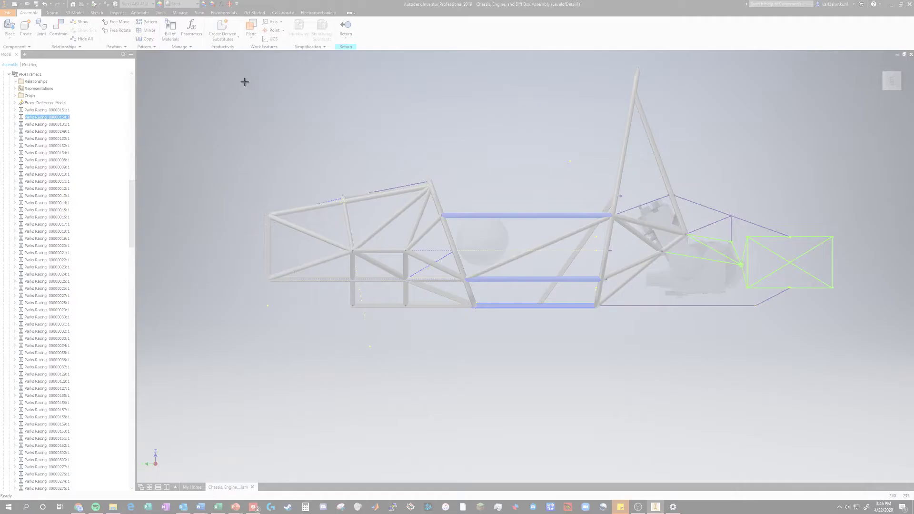
left_click_drag(233, 64, 888, 367)
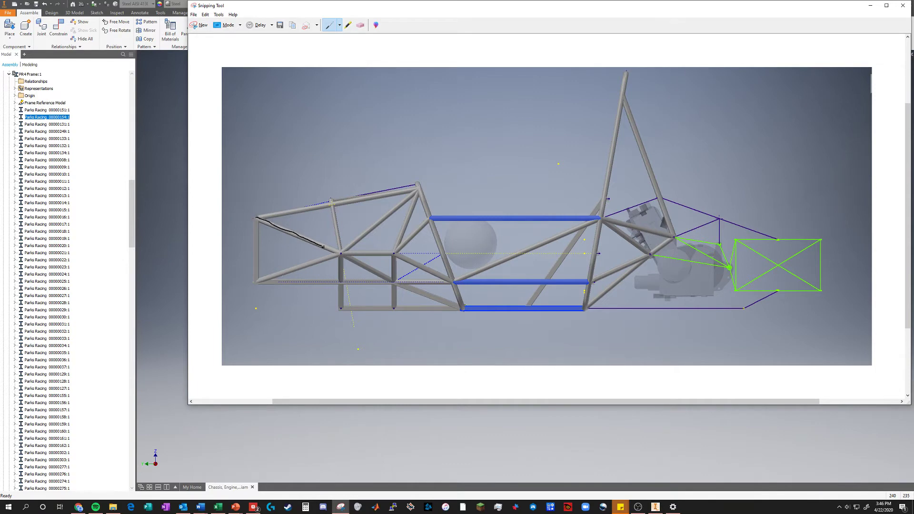
mouse_move(325, 247)
left_mouse_down()
mouse_move(370, 259)
mouse_move(604, 255)
left_mouse_up()
mouse_move(257, 285)
left_mouse_down()
mouse_move(442, 314)
mouse_move(585, 310)
left_mouse_up()
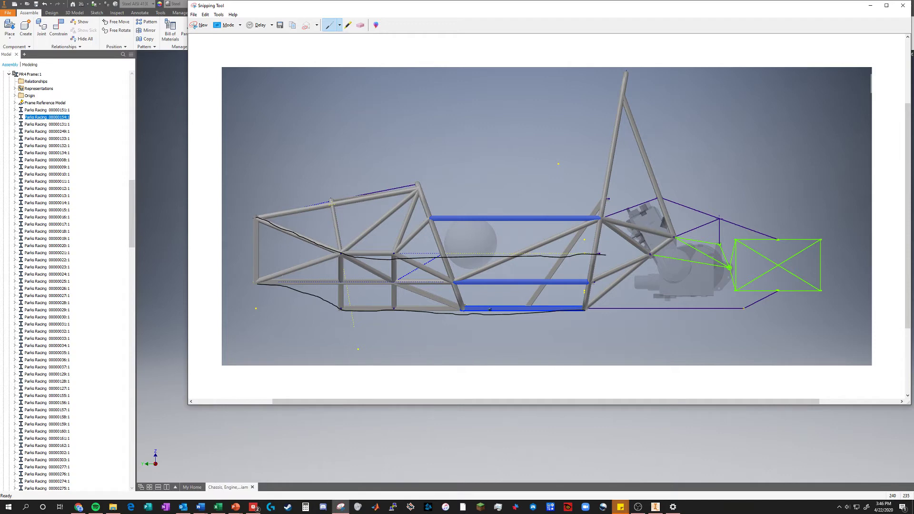
mouse_move(468, 312)
left_mouse_down()
mouse_move(567, 306)
mouse_move(458, 309)
left_mouse_up()
left_click_drag(447, 258, 588, 261)
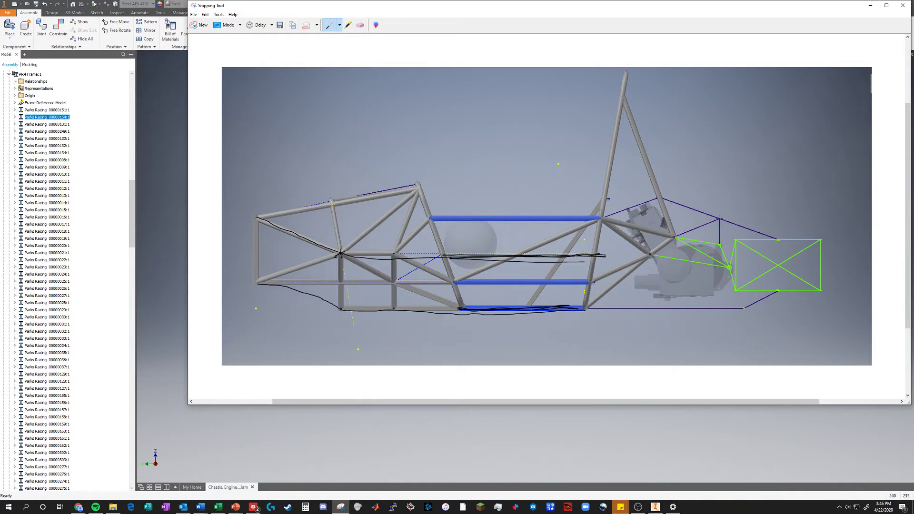
Step: Mark the front-section nodes with crosses and trace a line from the lower front bulkhead through the mid node to the front hoop's base
mouse_move(387, 251)
left_mouse_down()
mouse_move(397, 259)
mouse_move(383, 261)
left_mouse_up()
mouse_move(344, 300)
left_mouse_down()
mouse_move(350, 311)
mouse_move(336, 313)
mouse_move(396, 305)
mouse_move(389, 314)
left_mouse_up()
mouse_move(263, 283)
left_mouse_down()
mouse_move(342, 256)
mouse_move(464, 306)
left_mouse_up()
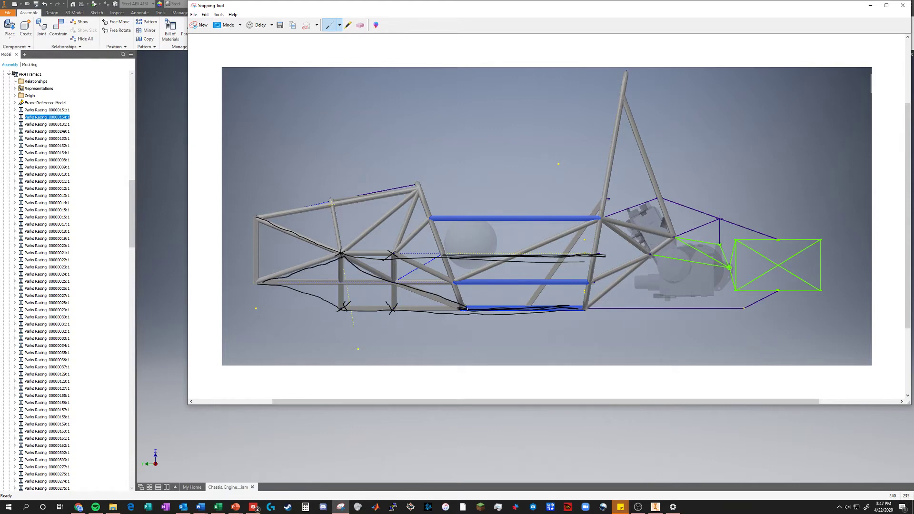
Step: Trace pen lines down the vertical tube below the mid node, down the front bulkhead, and along the top rail to the front hoop
left_click_drag(341, 256, 340, 313)
left_click_drag(257, 219, 259, 283)
mouse_move(257, 219)
left_mouse_down()
mouse_move(259, 287)
mouse_move(259, 219)
left_mouse_up()
mouse_move(257, 220)
left_mouse_down()
mouse_move(288, 223)
mouse_move(422, 190)
left_mouse_up()
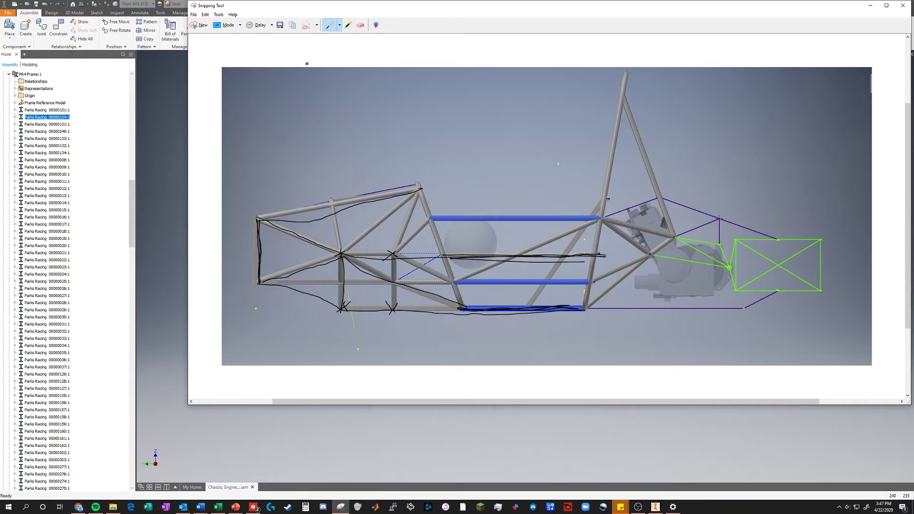
Step: Erase the top-rail stroke, then redraw it from the front bulkhead to the front hoop's top and trace the diagonal to the mid node
left_click(360, 25)
left_click(342, 209)
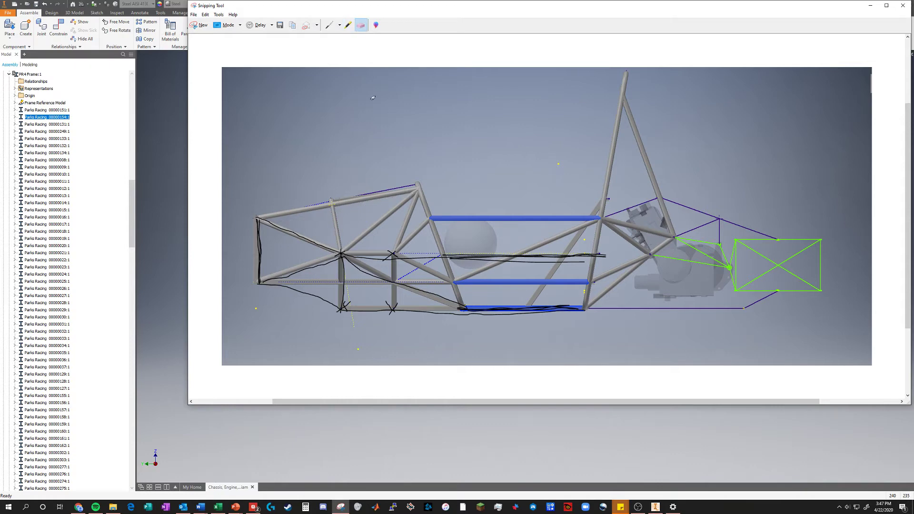
left_click(329, 25)
mouse_move(257, 217)
left_mouse_down()
mouse_move(419, 189)
mouse_move(330, 256)
left_mouse_up()
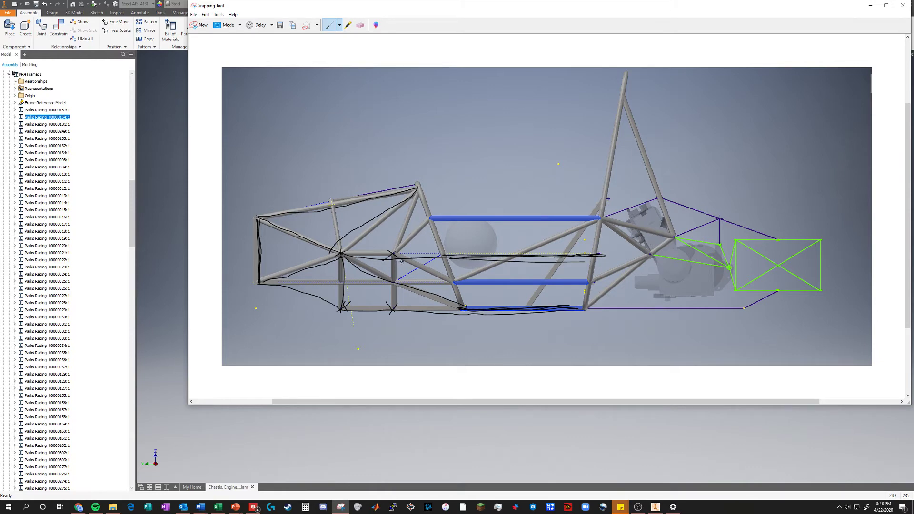
Step: Highlight in yellow the front section's diagonal braces, mid rail and lower rail between the front bulkhead and the front hoop
left_click(348, 24)
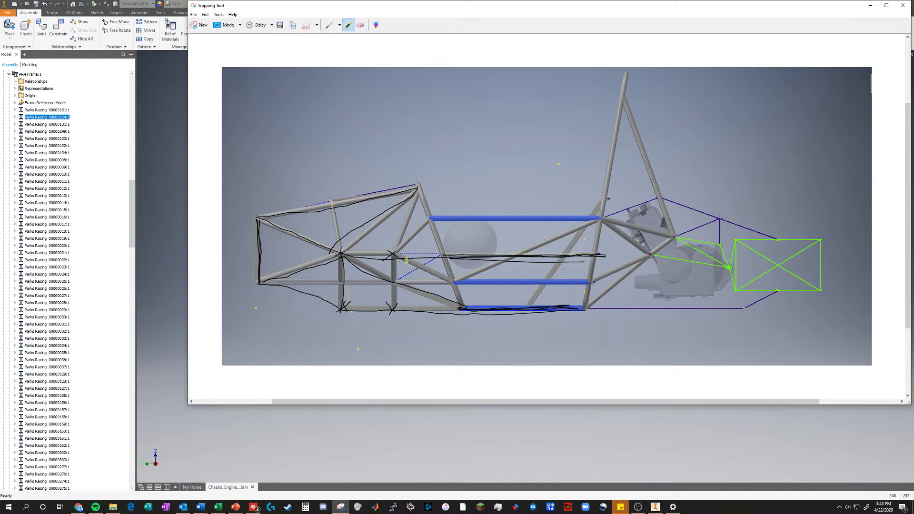
mouse_move(399, 257)
left_mouse_down()
mouse_move(433, 278)
mouse_move(408, 284)
mouse_move(439, 286)
mouse_move(452, 305)
left_mouse_up()
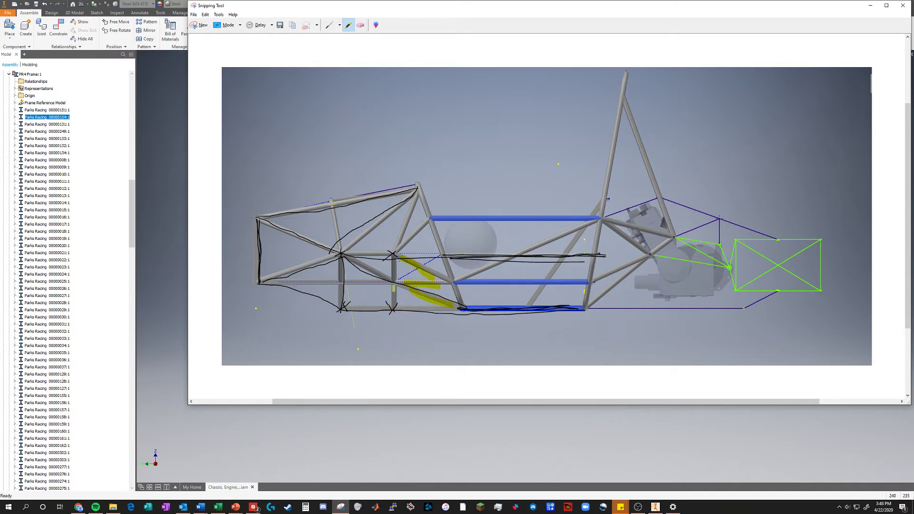
mouse_move(389, 285)
left_mouse_down()
mouse_move(269, 286)
mouse_move(342, 255)
mouse_move(269, 231)
left_mouse_up()
mouse_move(342, 255)
left_mouse_down()
mouse_move(381, 254)
mouse_move(402, 282)
mouse_move(418, 189)
left_mouse_up()
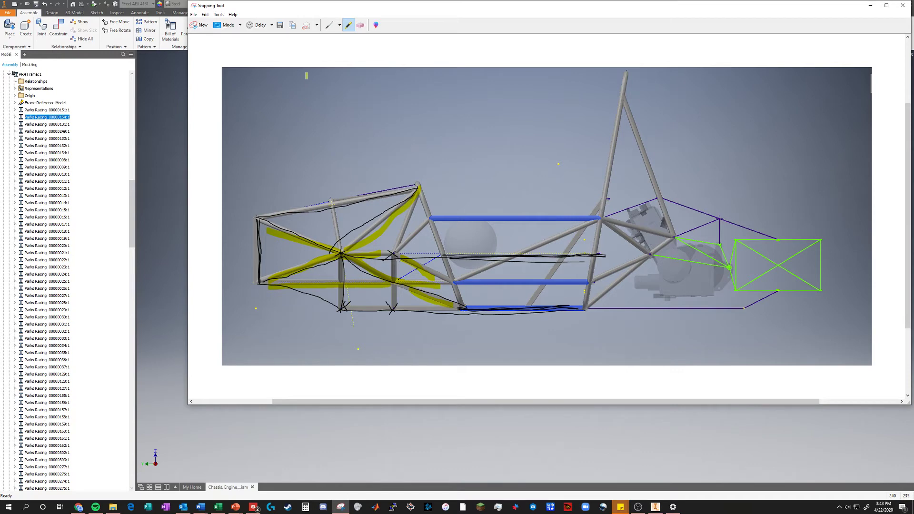
left_click(329, 25)
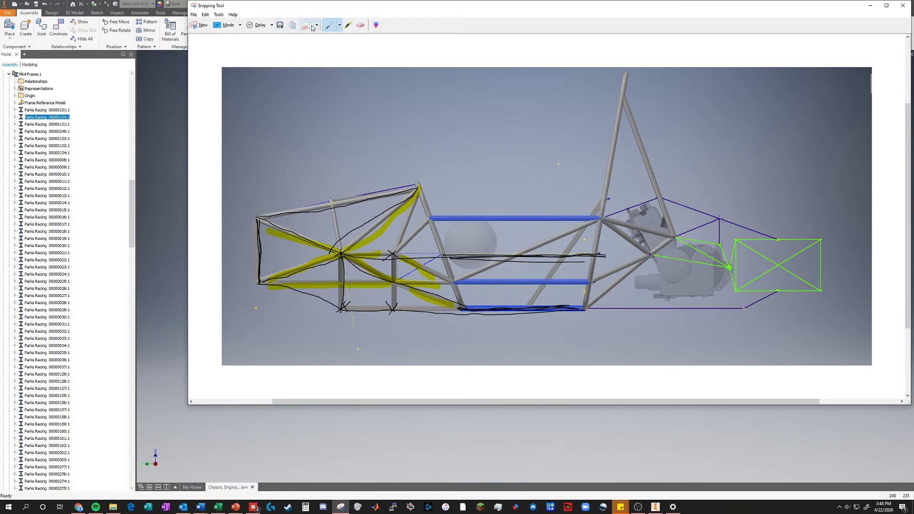
left_click(348, 25)
left_click_drag(430, 218, 395, 252)
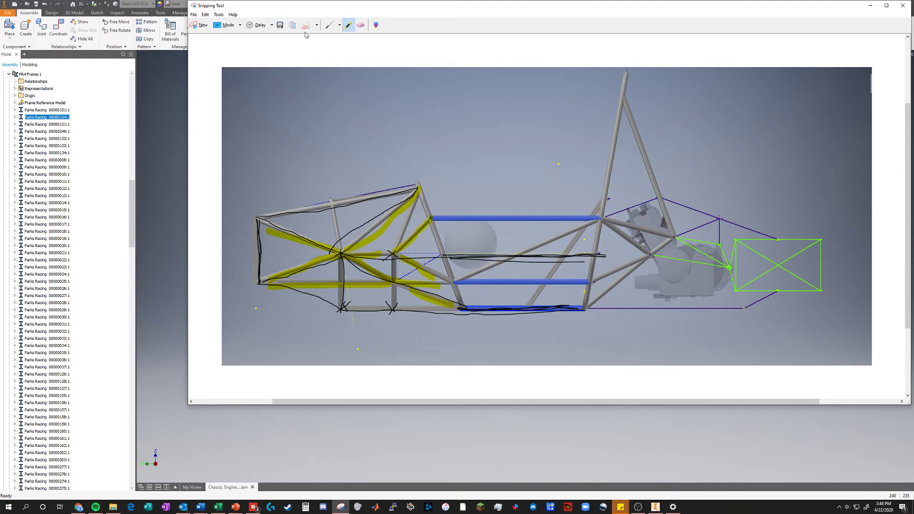
Step: Mark pen crosses around the triangulated bay just ahead of the front hoop
left_click(329, 25)
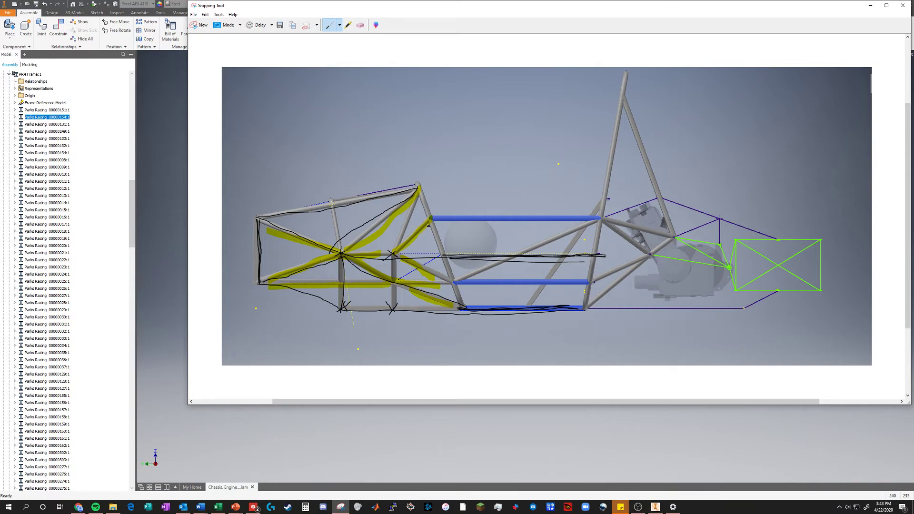
mouse_move(431, 223)
left_mouse_down()
mouse_move(398, 248)
mouse_move(454, 256)
left_mouse_up()
mouse_move(440, 259)
left_mouse_down()
mouse_move(430, 276)
mouse_move(441, 265)
mouse_move(436, 289)
mouse_move(436, 277)
left_mouse_up()
mouse_move(390, 261)
left_mouse_down()
mouse_move(408, 269)
mouse_move(391, 272)
left_mouse_up()
Step: Trace pen lines from the front bulkhead's corners along the lower and mid rails to the front hoop and its base, continuing to the main hoop
left_click_drag(268, 283, 474, 280)
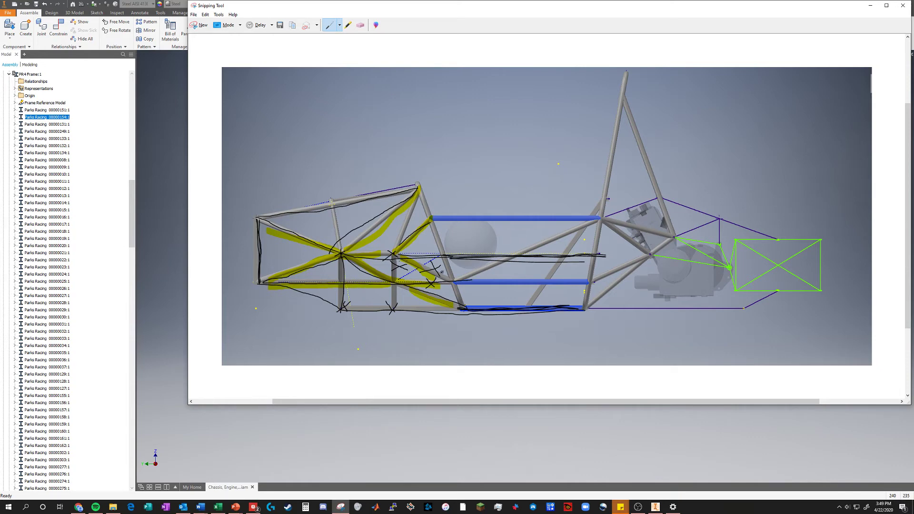
mouse_move(267, 281)
left_mouse_down()
mouse_move(387, 281)
mouse_move(470, 305)
left_mouse_up()
mouse_move(412, 287)
left_mouse_down()
mouse_move(462, 310)
mouse_move(613, 307)
left_mouse_up()
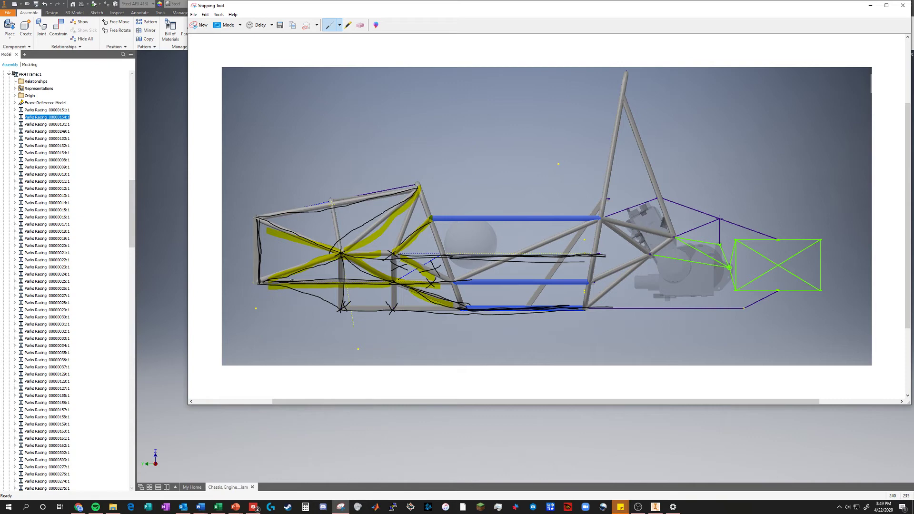
left_click_drag(267, 226, 450, 260)
Step: Erase all pen and highlighter strokes from the side-view screenshot
left_click(361, 25)
mouse_move(375, 199)
left_mouse_down()
mouse_move(343, 285)
mouse_move(367, 254)
mouse_move(419, 269)
mouse_move(323, 259)
left_mouse_up()
left_click(259, 253)
left_click(340, 253)
left_click(343, 306)
left_click(392, 308)
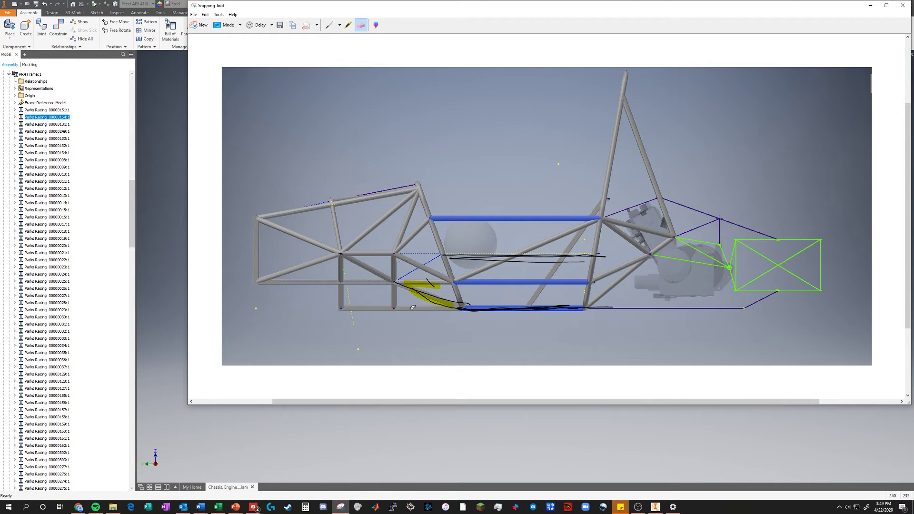
left_click(329, 25)
left_click(361, 24)
mouse_move(498, 251)
left_mouse_down()
mouse_move(476, 308)
mouse_move(435, 329)
mouse_move(497, 246)
left_mouse_up()
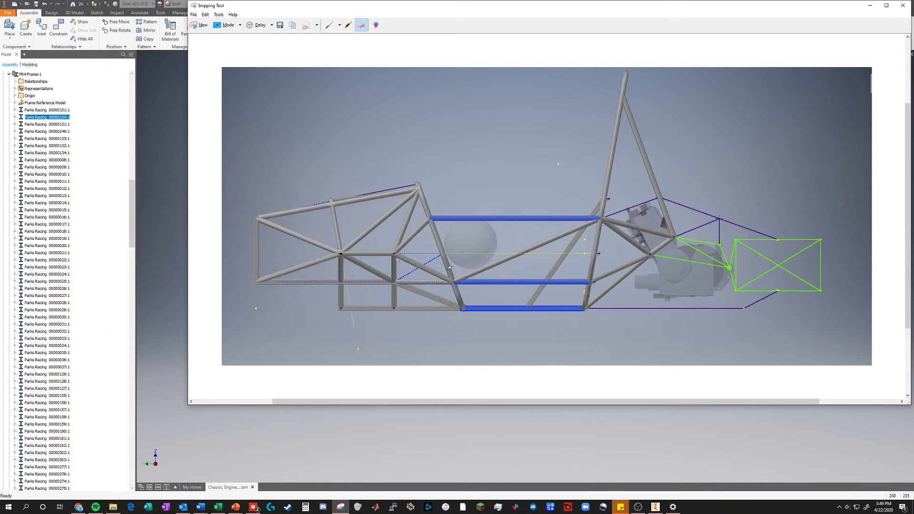
Step: Mark the four front-section nodes with crosses and trace the middle and bottom side-rail lines between the two roll hoops
left_click(329, 25)
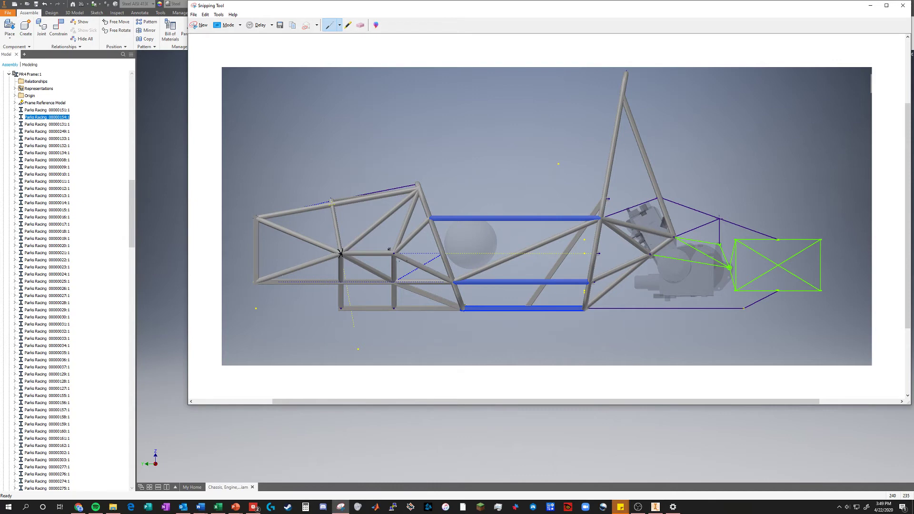
left_click_drag(389, 248, 391, 256)
mouse_move(338, 304)
left_mouse_down()
mouse_move(338, 313)
mouse_move(398, 313)
mouse_move(389, 316)
left_mouse_up()
left_click_drag(446, 253, 594, 252)
mouse_move(469, 310)
left_mouse_down()
mouse_move(588, 309)
mouse_move(469, 312)
left_mouse_up()
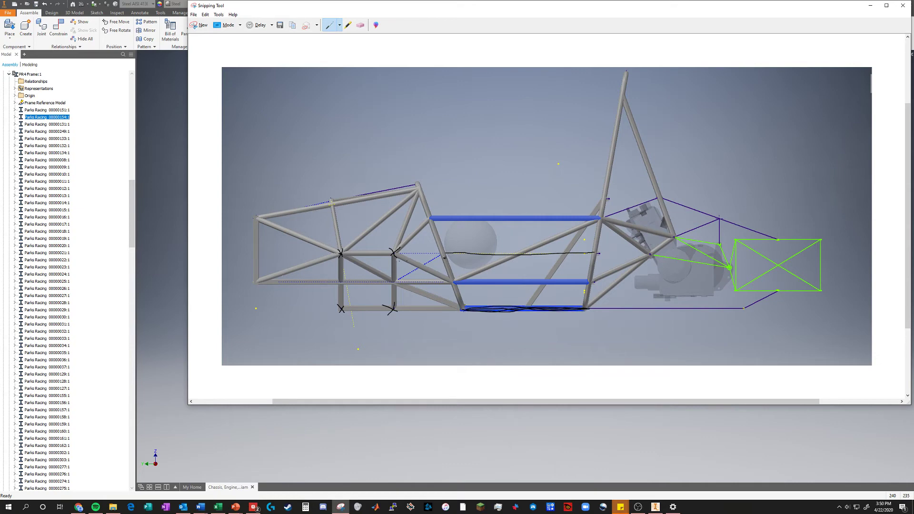
left_click_drag(445, 256, 606, 255)
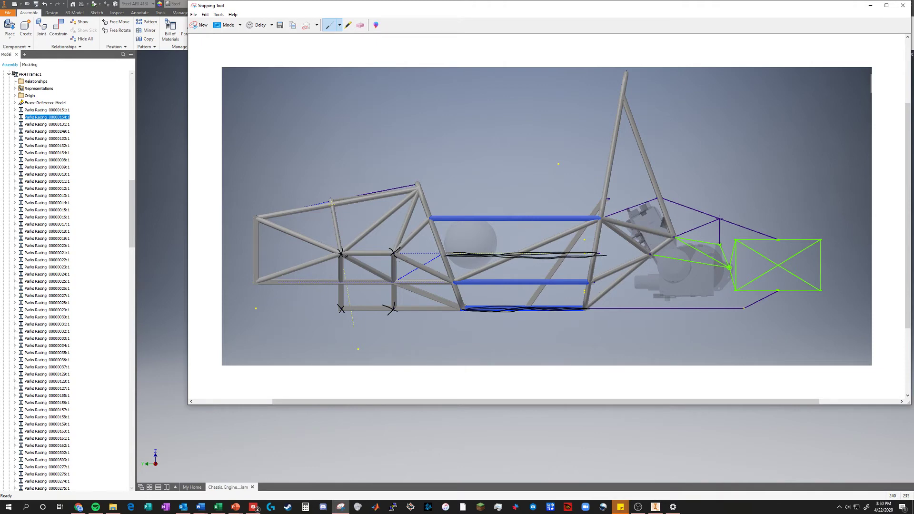
Step: Trace pen lines from the front bulkhead through the marked nodes to the front hoop, plus the vertical, diagonal and top-rail tubes
mouse_move(255, 220)
left_mouse_down()
mouse_move(347, 254)
mouse_move(443, 257)
left_mouse_up()
mouse_move(254, 286)
left_mouse_down()
mouse_move(343, 310)
mouse_move(469, 314)
left_mouse_up()
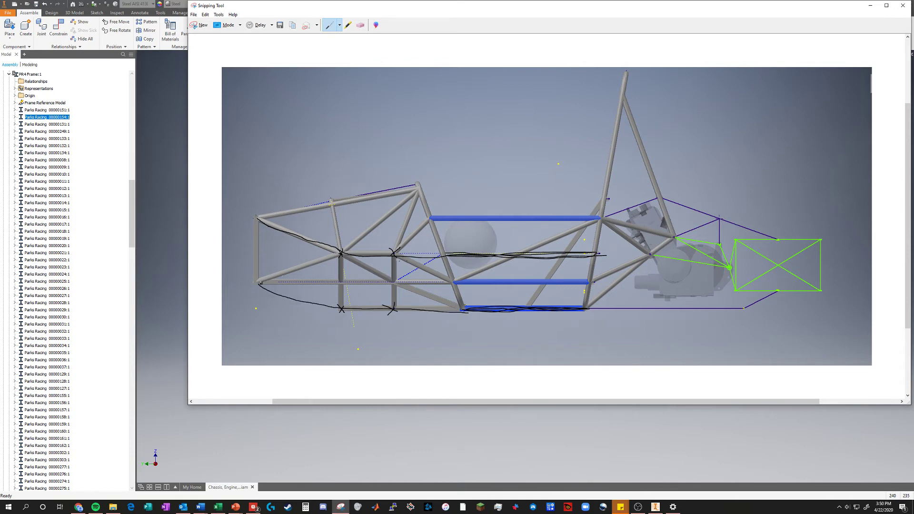
mouse_move(261, 283)
left_mouse_down()
mouse_move(341, 256)
mouse_move(454, 311)
left_mouse_up()
left_click_drag(343, 258, 343, 301)
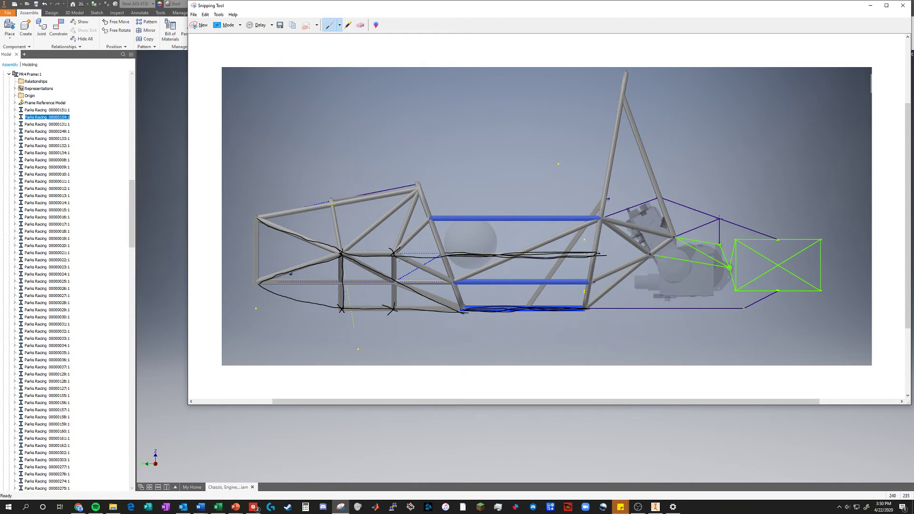
mouse_move(261, 223)
left_mouse_down()
mouse_move(417, 190)
mouse_move(336, 251)
left_mouse_up()
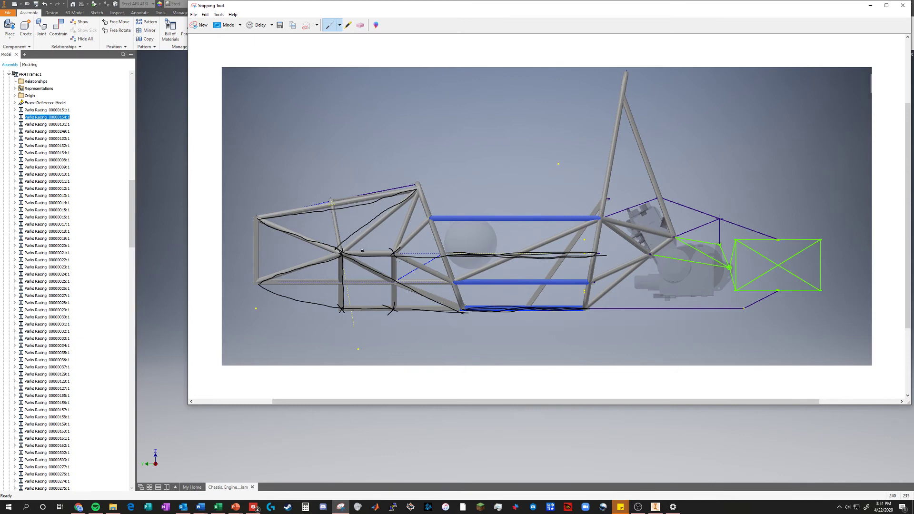
Step: Erase every pen stroke from the screenshot and close the snip to return to Inventor
left_click(361, 25)
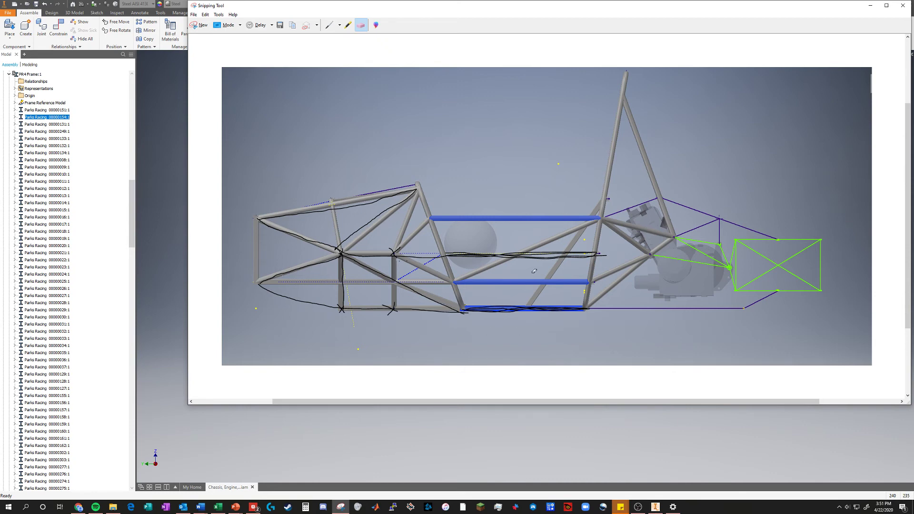
mouse_move(490, 322)
left_mouse_down()
mouse_move(476, 258)
mouse_move(413, 236)
mouse_move(343, 276)
mouse_move(346, 312)
mouse_move(342, 253)
mouse_move(358, 188)
left_mouse_up()
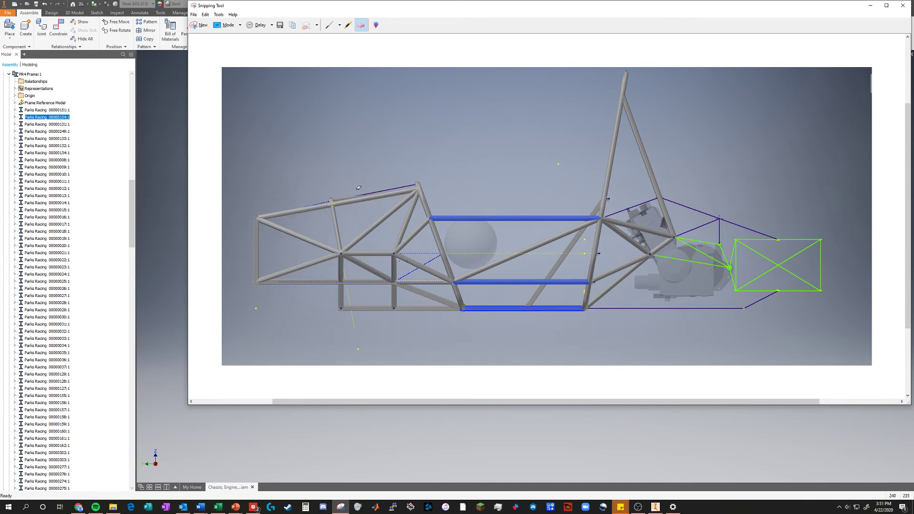
left_click(903, 6)
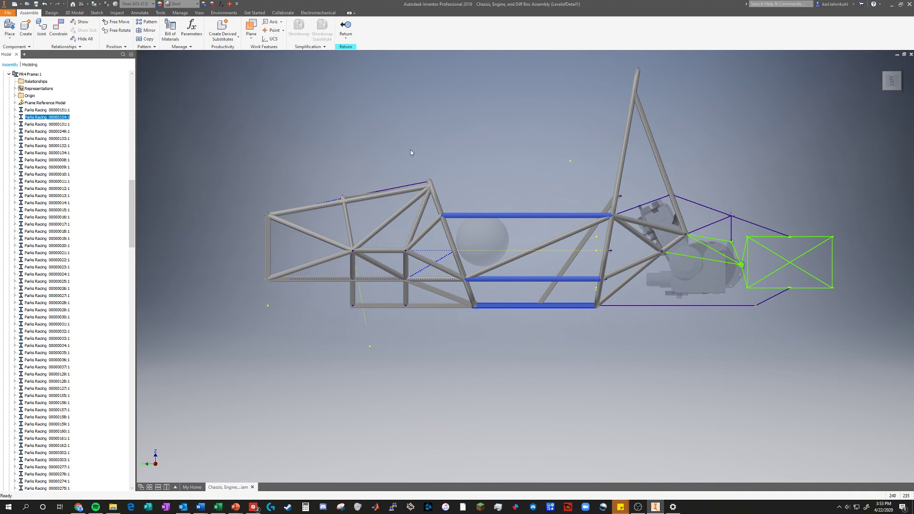
Step: Clear the side-rail selection and return from editing the frame to the parent assembly
left_click(487, 334)
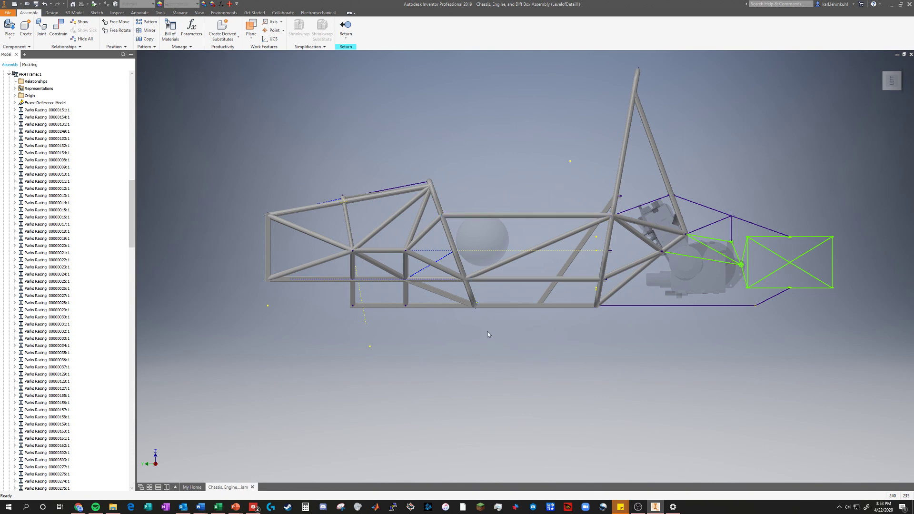
left_click(346, 28)
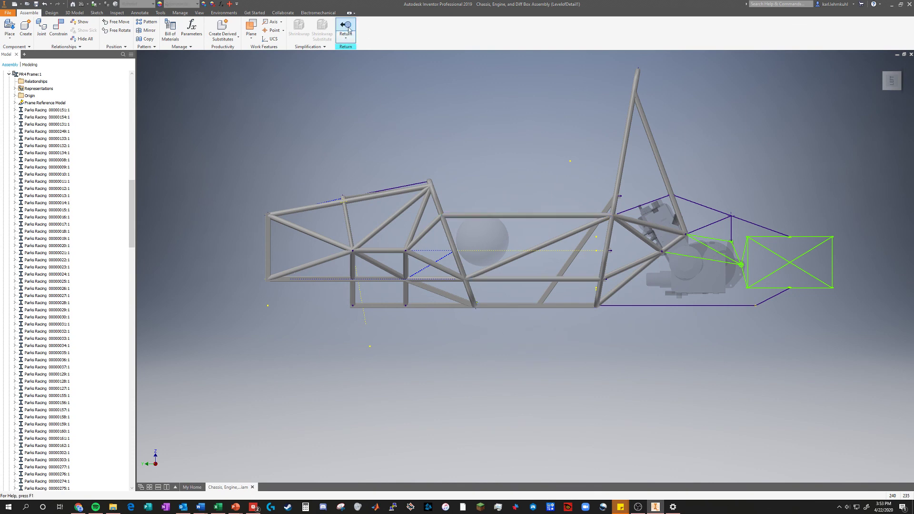